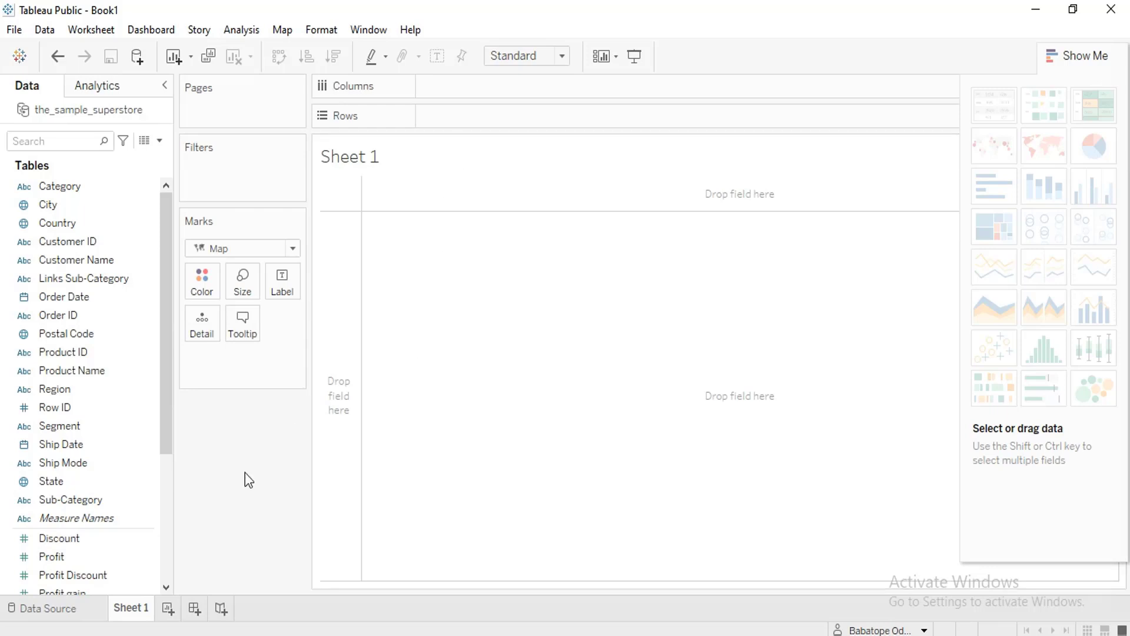
Step: Browse the superstore data preview across to the Links Sub-Category column and back
left_click(67, 605)
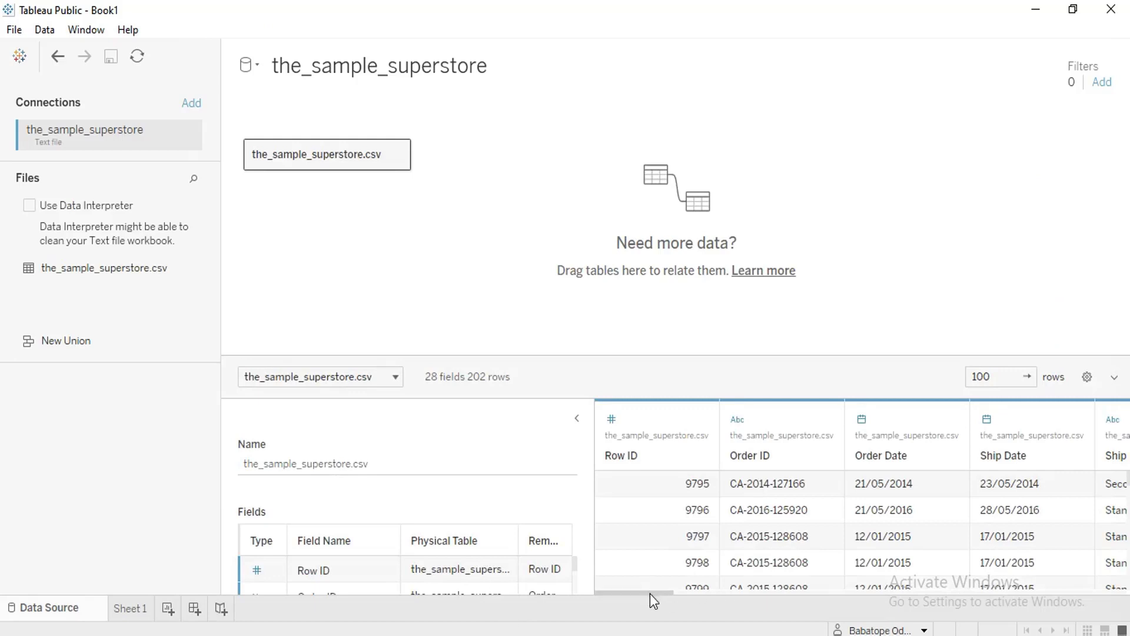
left_click_drag(649, 593, 891, 561)
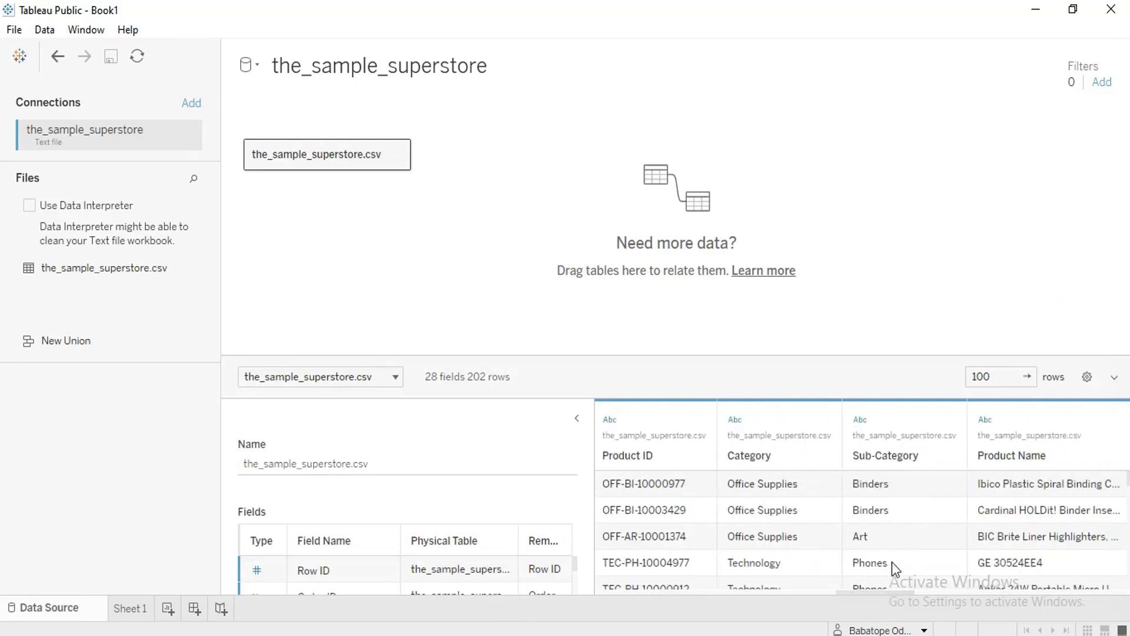
left_click_drag(872, 590, 967, 589)
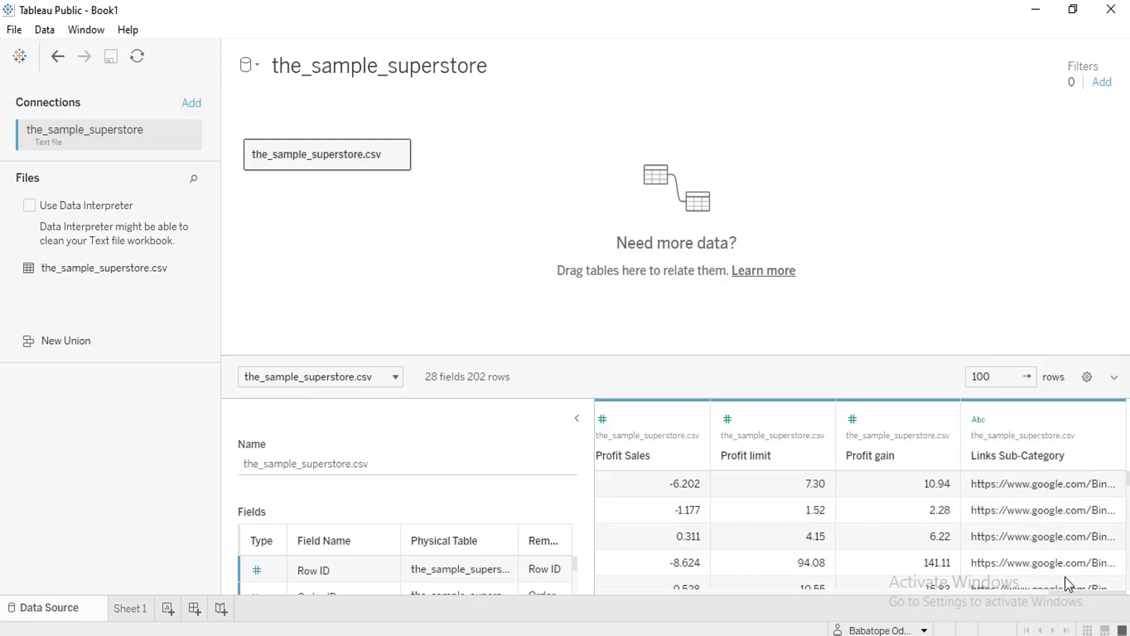
left_click_drag(1073, 589, 616, 590)
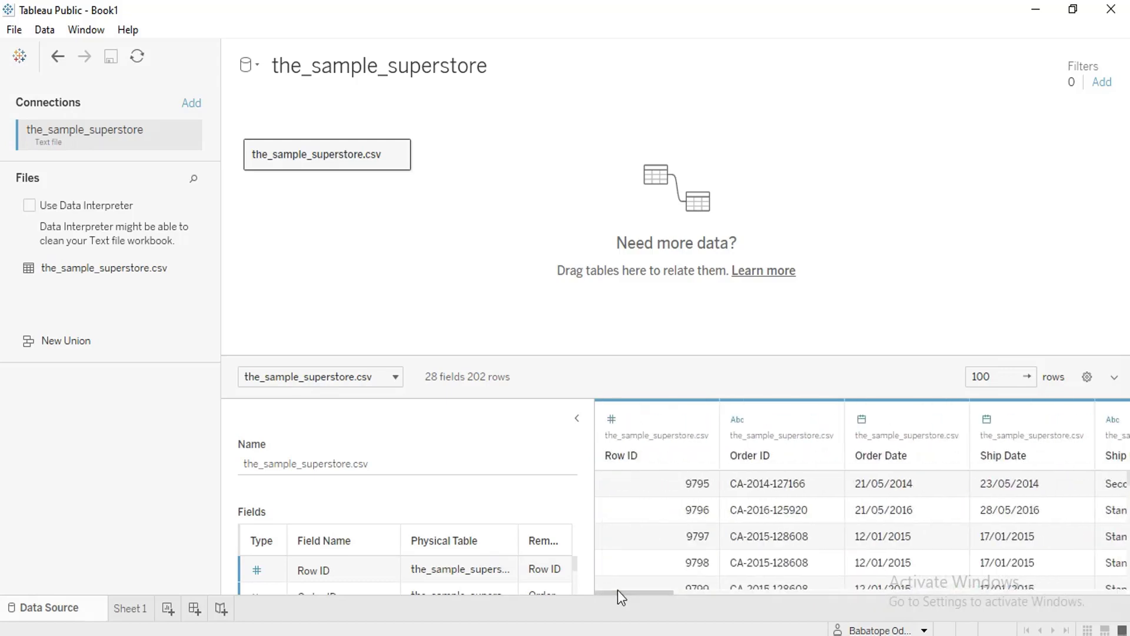
Step: On Sheet 1, plot US cities as a symbol map using City and Country
left_click(140, 613)
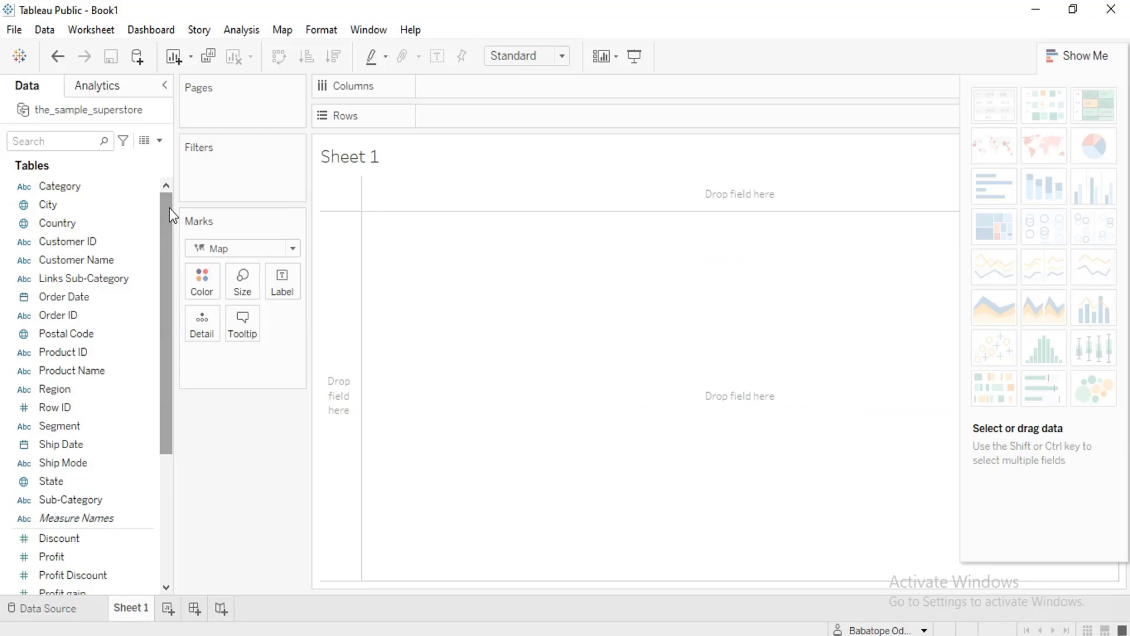
left_click(103, 210)
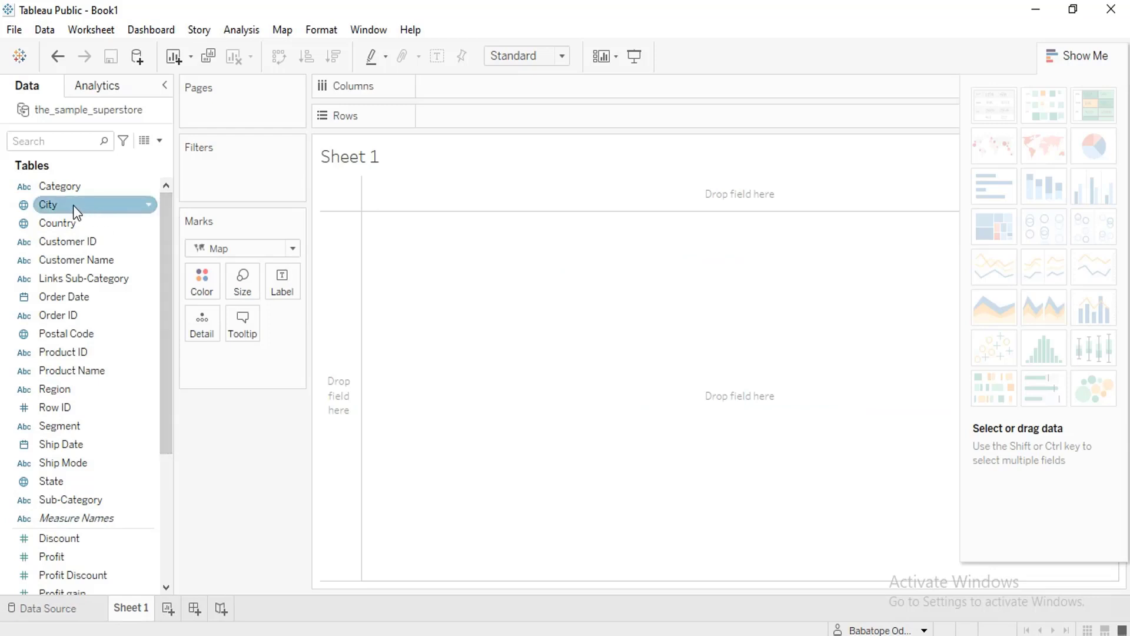
left_click_drag(74, 205, 462, 97)
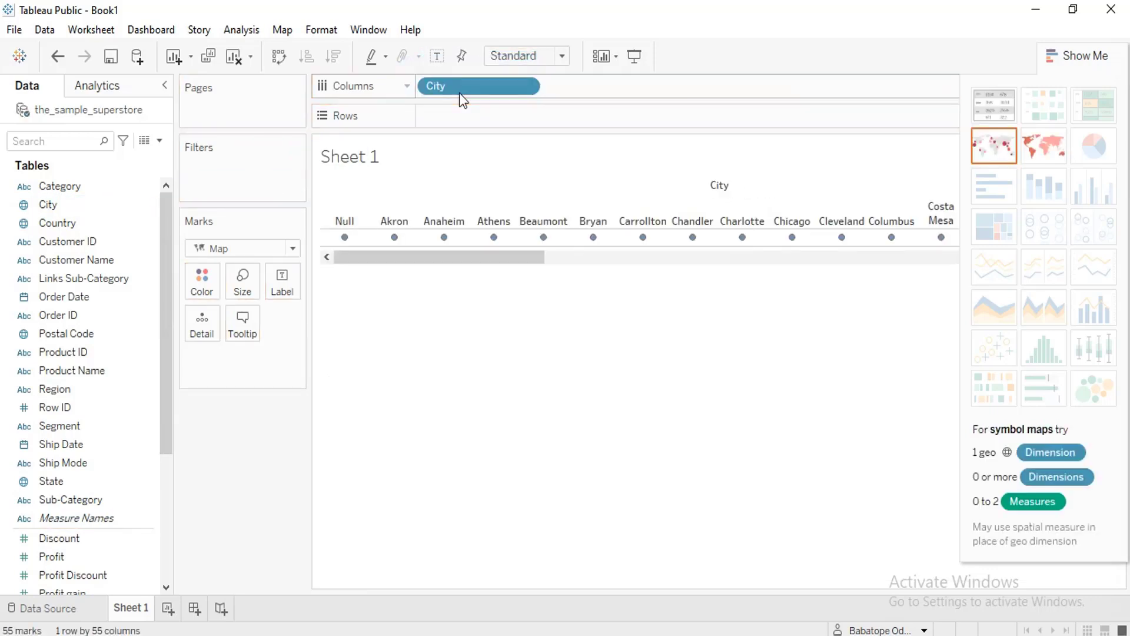
left_click(1041, 162)
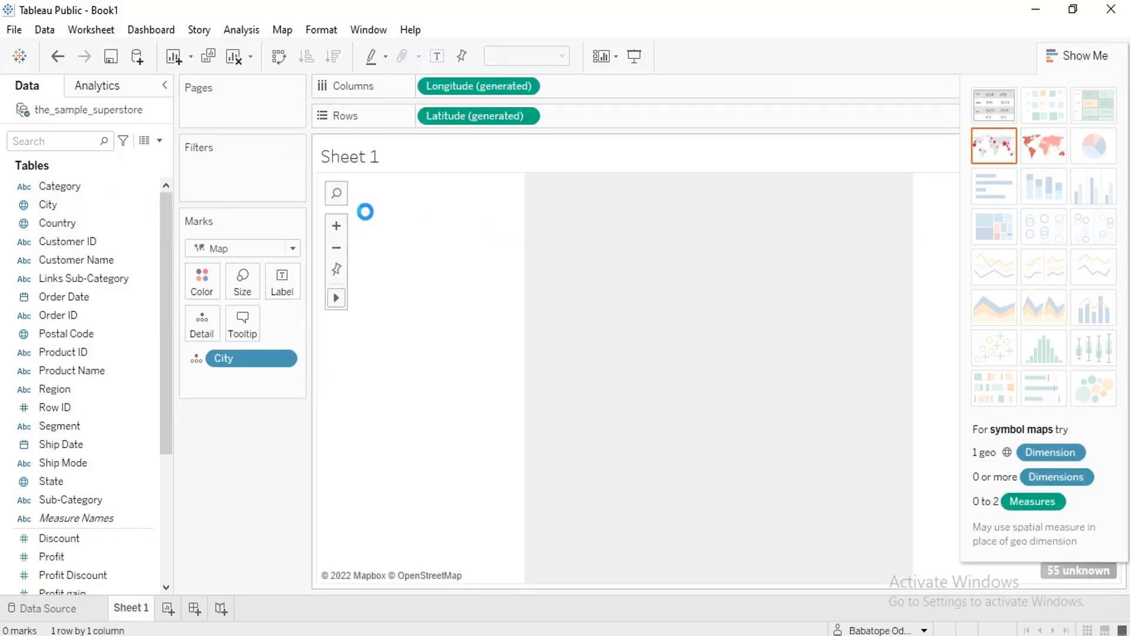
left_click(67, 223)
left_click_drag(67, 226, 441, 90)
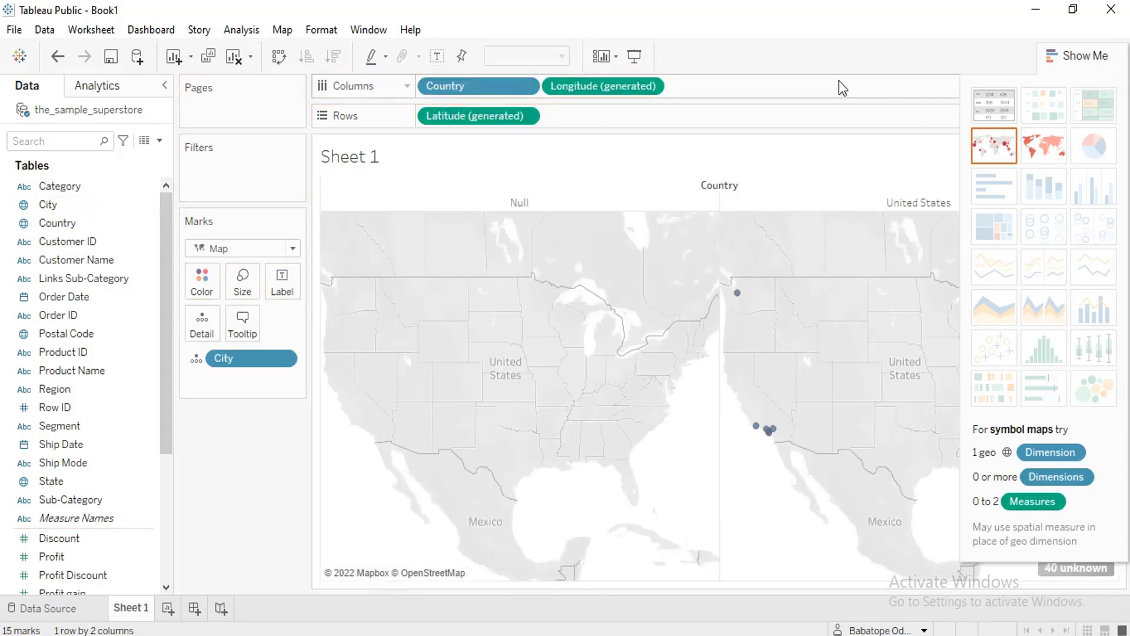
left_click(1044, 159)
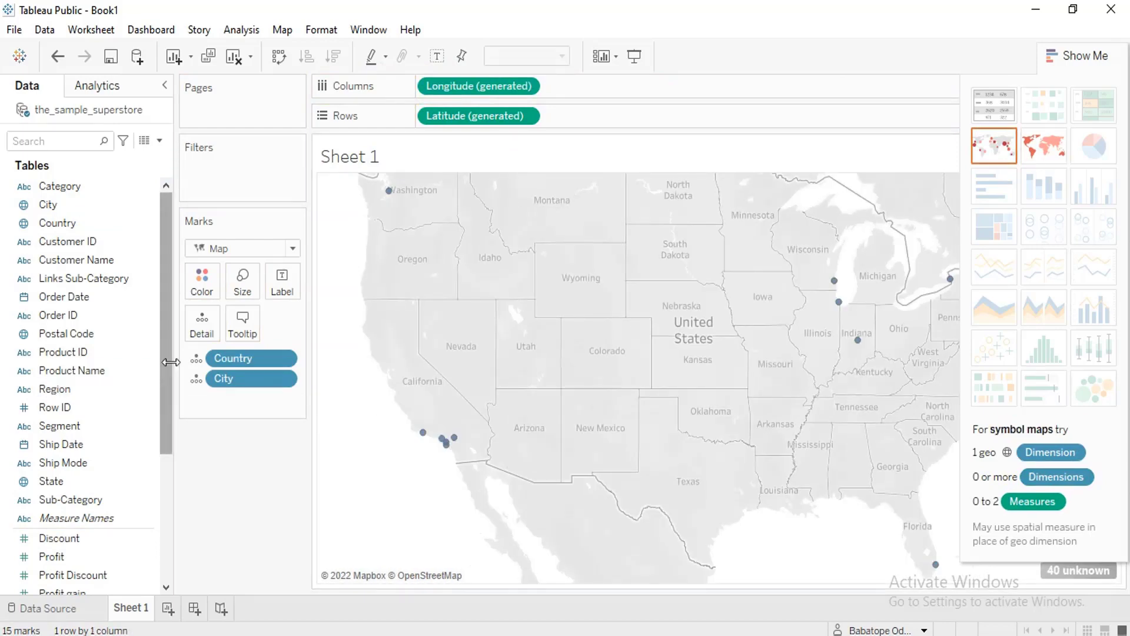
left_click_drag(164, 373, 161, 542)
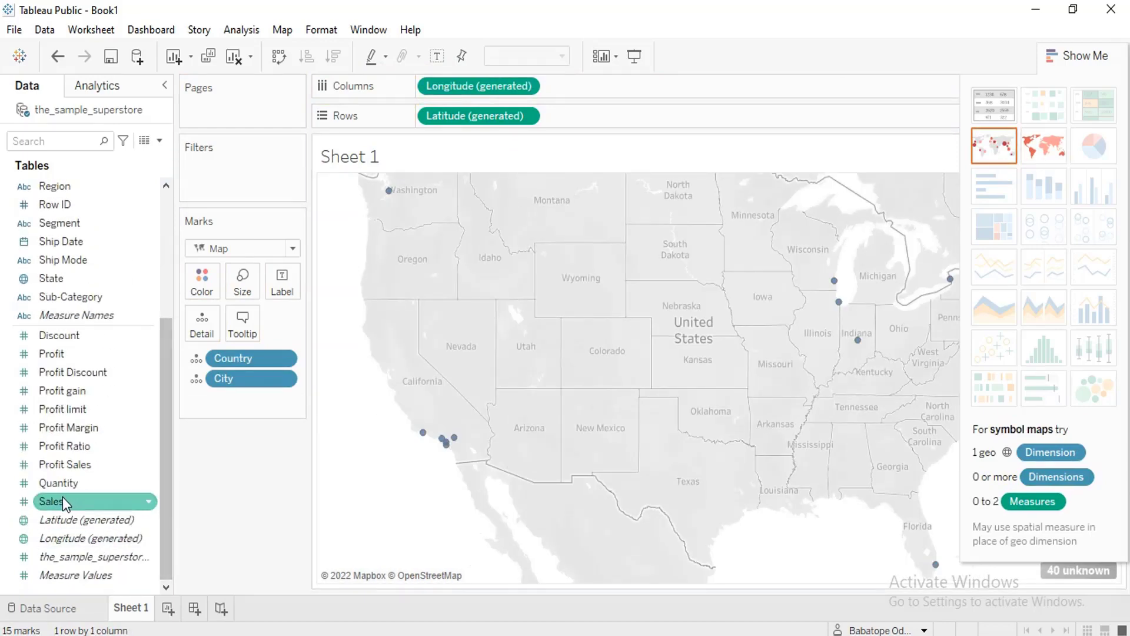
Step: Put SUM(Sales) on the city map's Marks card
mouse_move(51, 500)
left_mouse_down()
mouse_move(210, 344)
mouse_move(201, 320)
left_mouse_up()
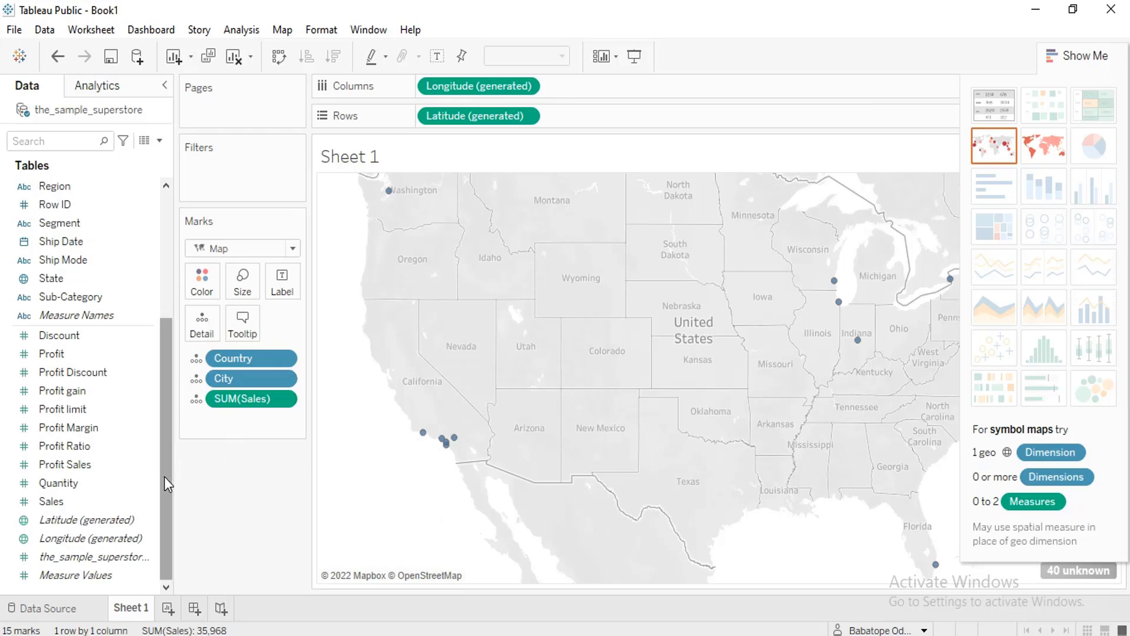
left_click_drag(166, 483, 166, 353)
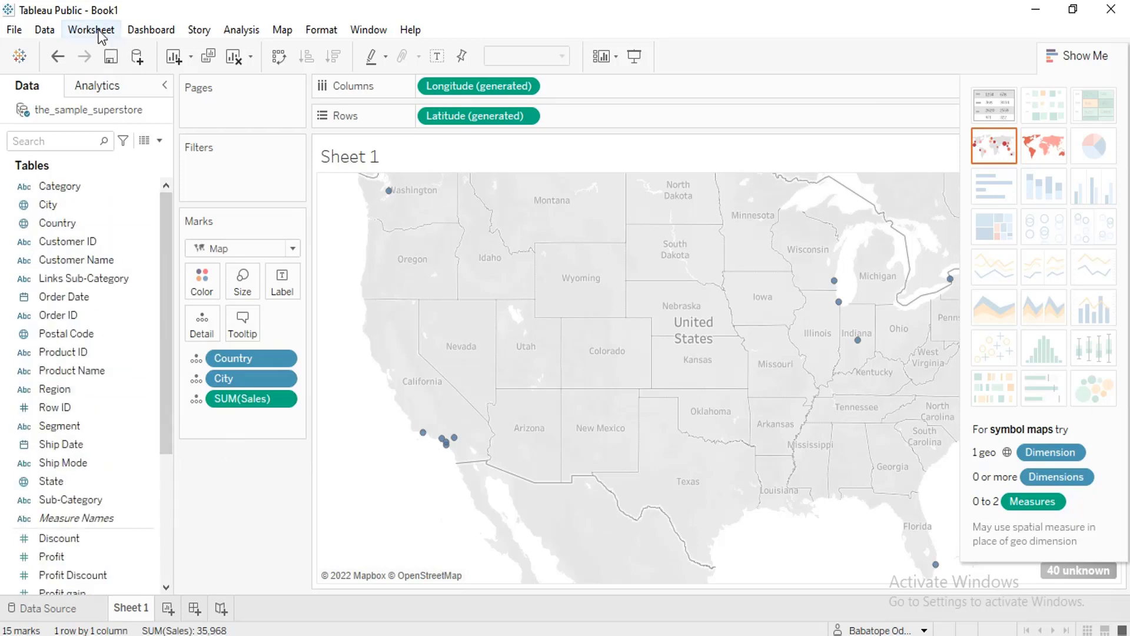
Step: Open the Worksheet Actions dialog and list the available Add Action types
left_click(100, 36)
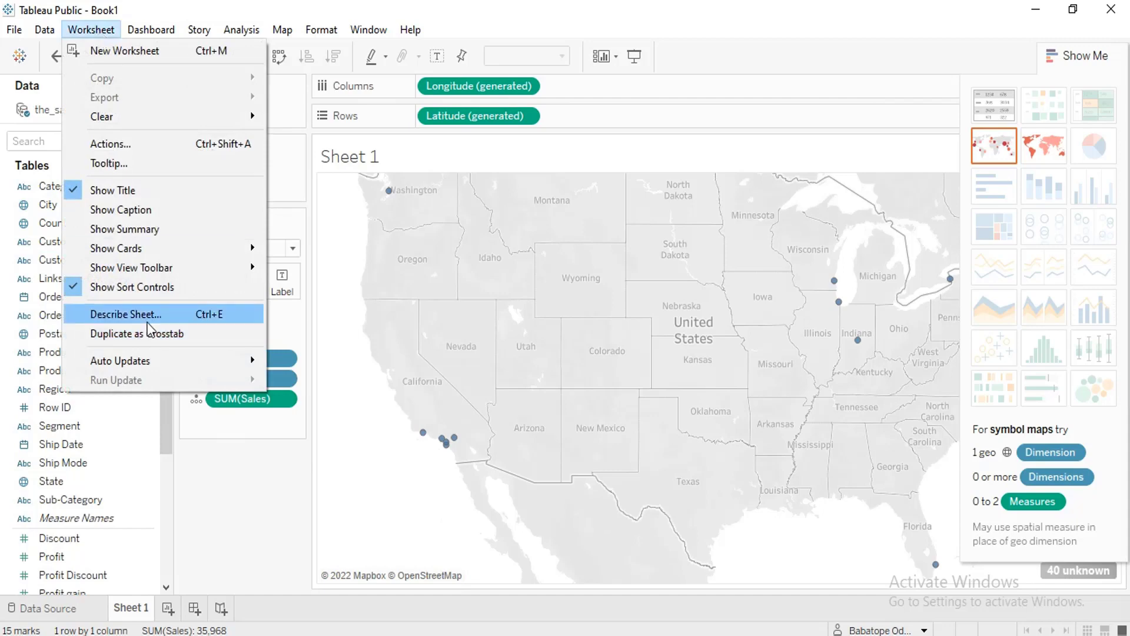
left_click(166, 146)
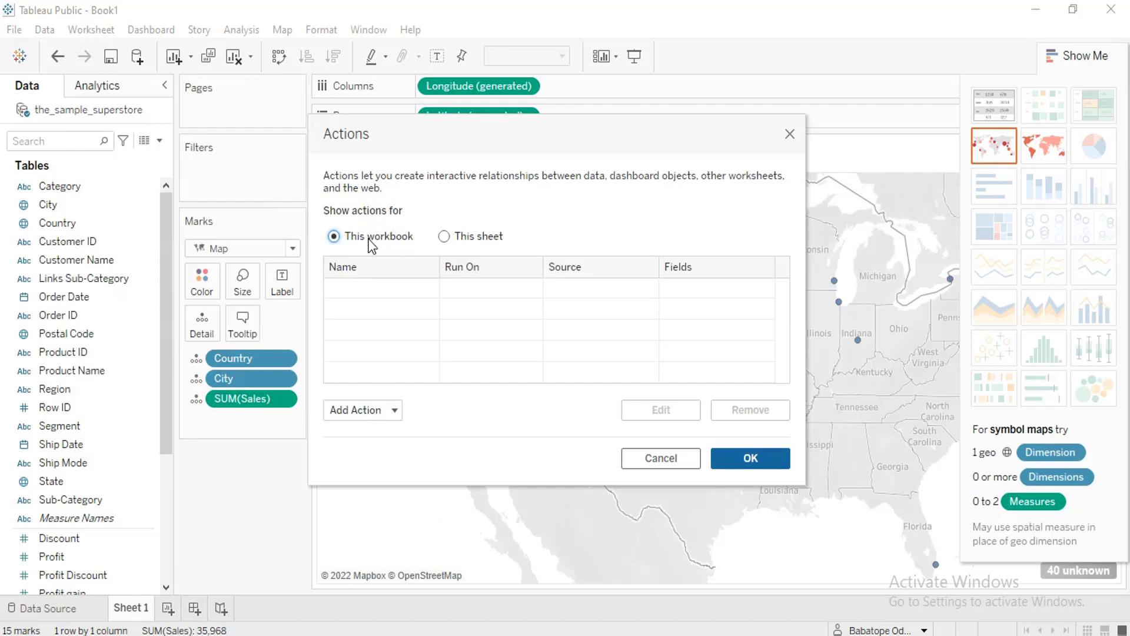
left_click(352, 412)
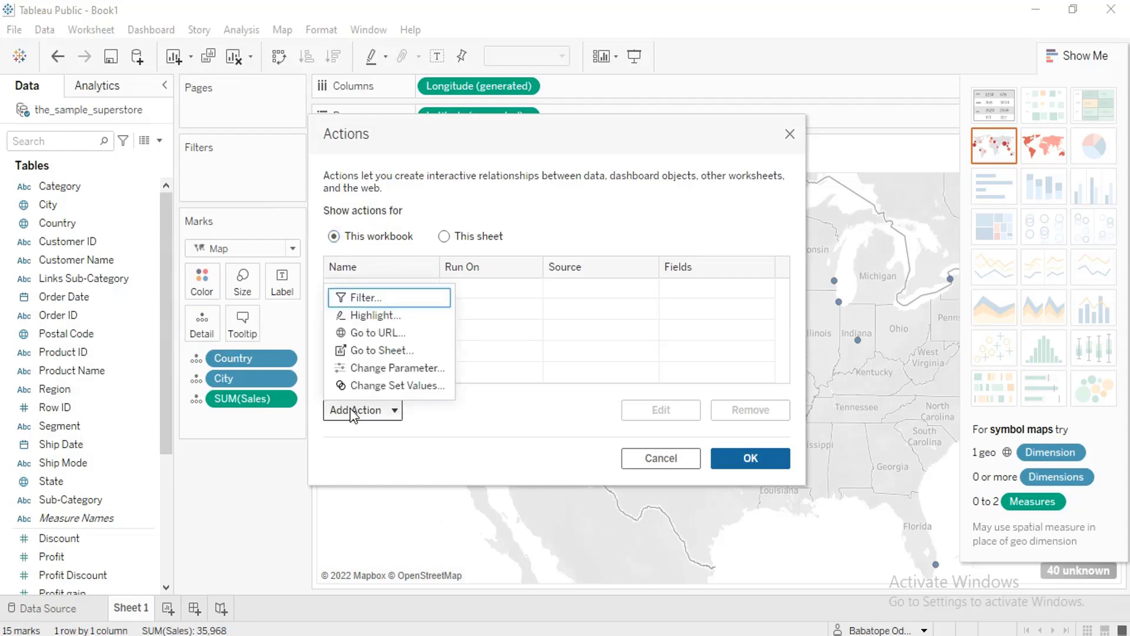
Step: Add a Go to URL action with name and URL both set to <Links Sub-Category>
left_click(383, 335)
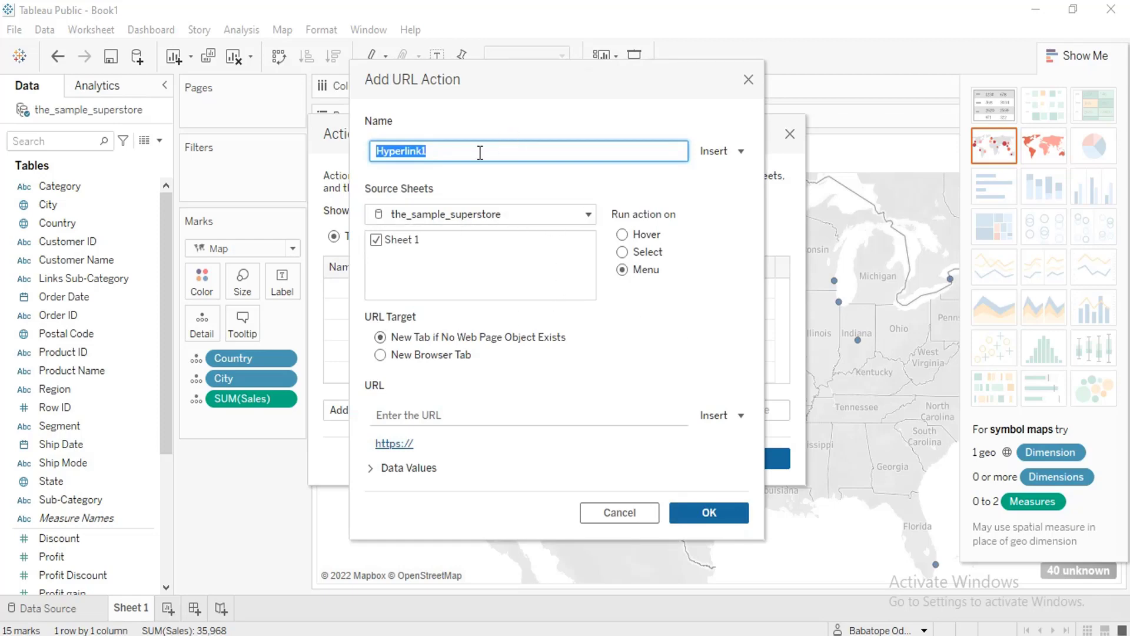
key("BackSpace")
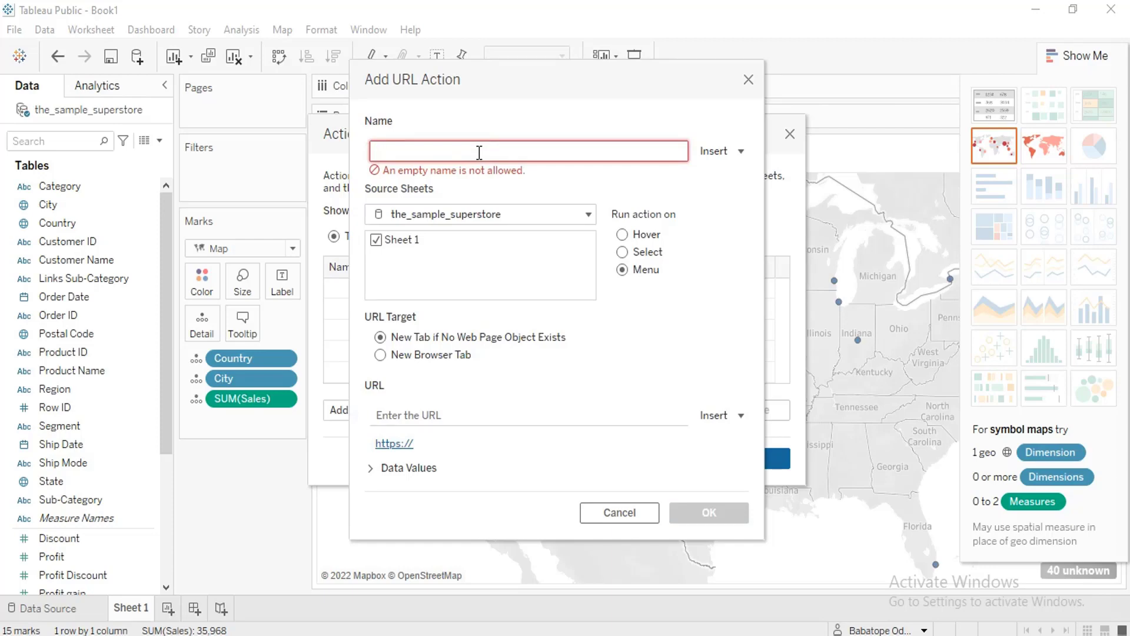
left_click(720, 155)
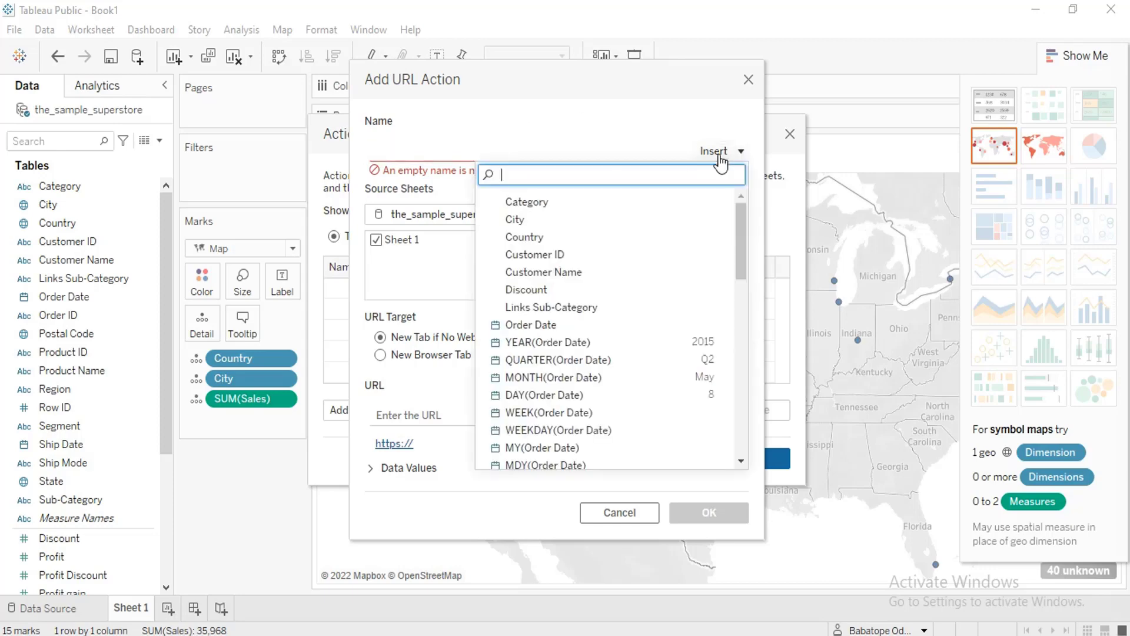
left_click(608, 307)
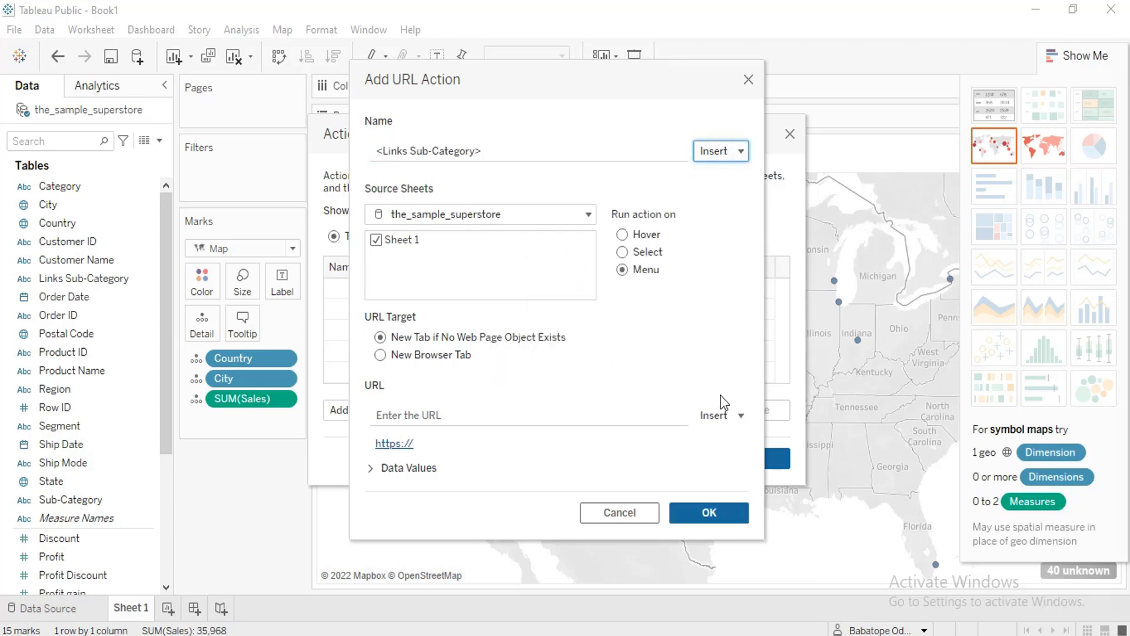
left_click(718, 416)
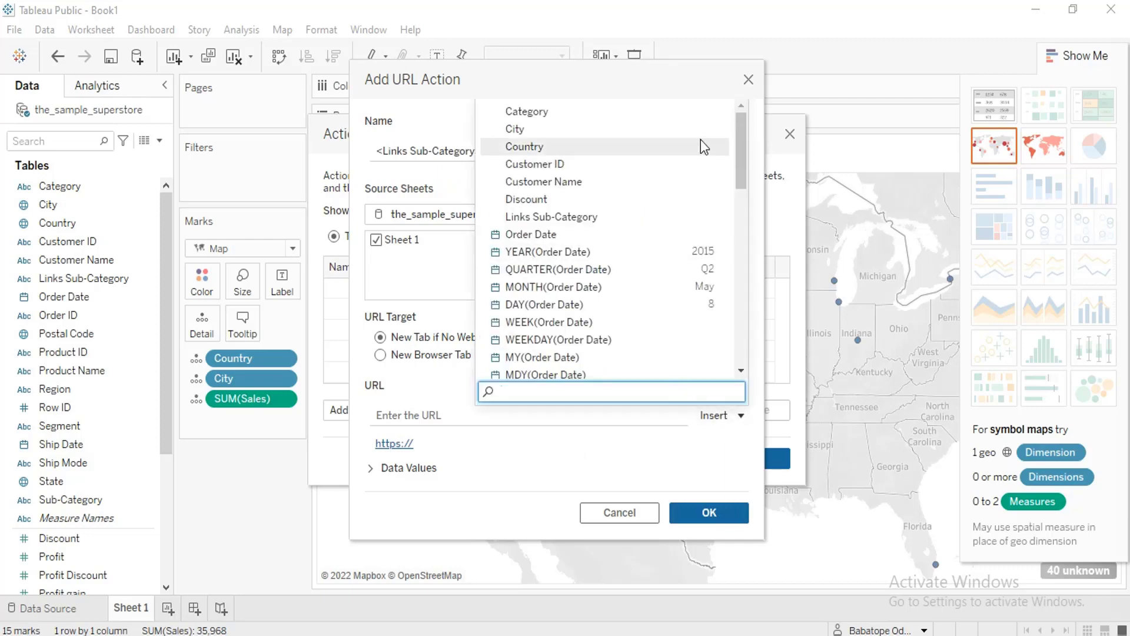
left_click(588, 217)
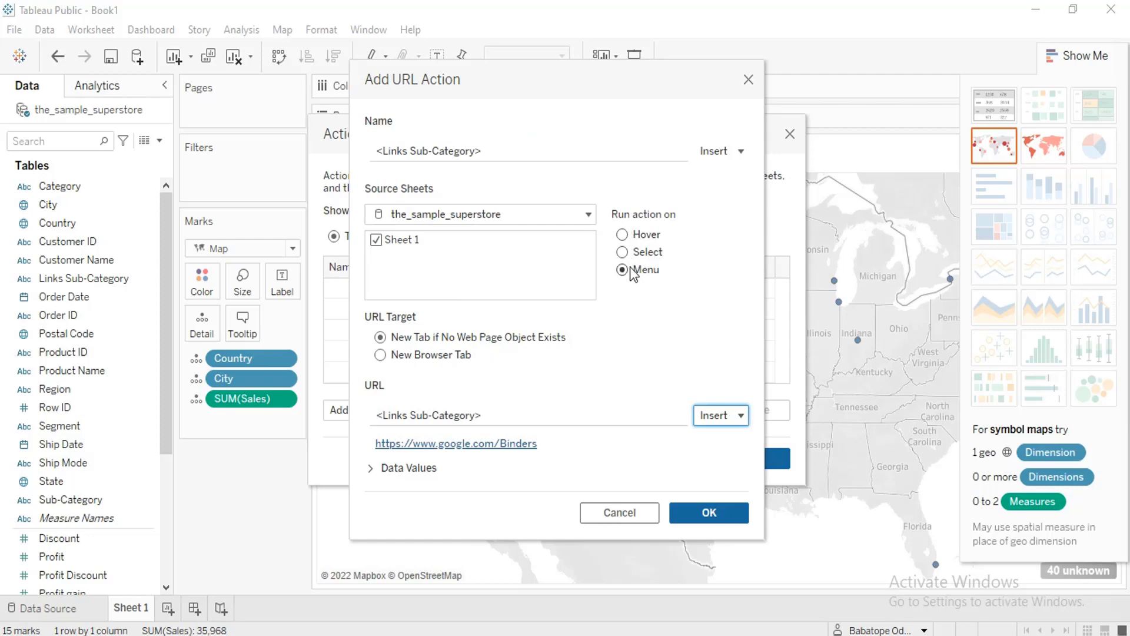
Step: Save the URL action, add Links Sub-Category to Detail, and open Los Angeles's Binders link
left_click(698, 514)
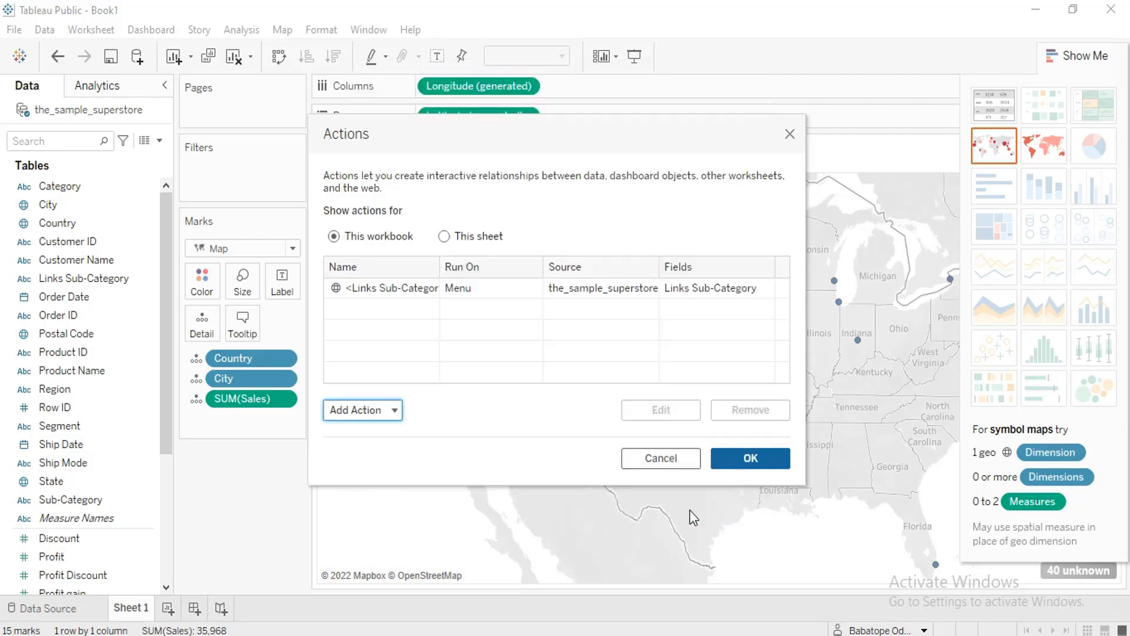
left_click(765, 456)
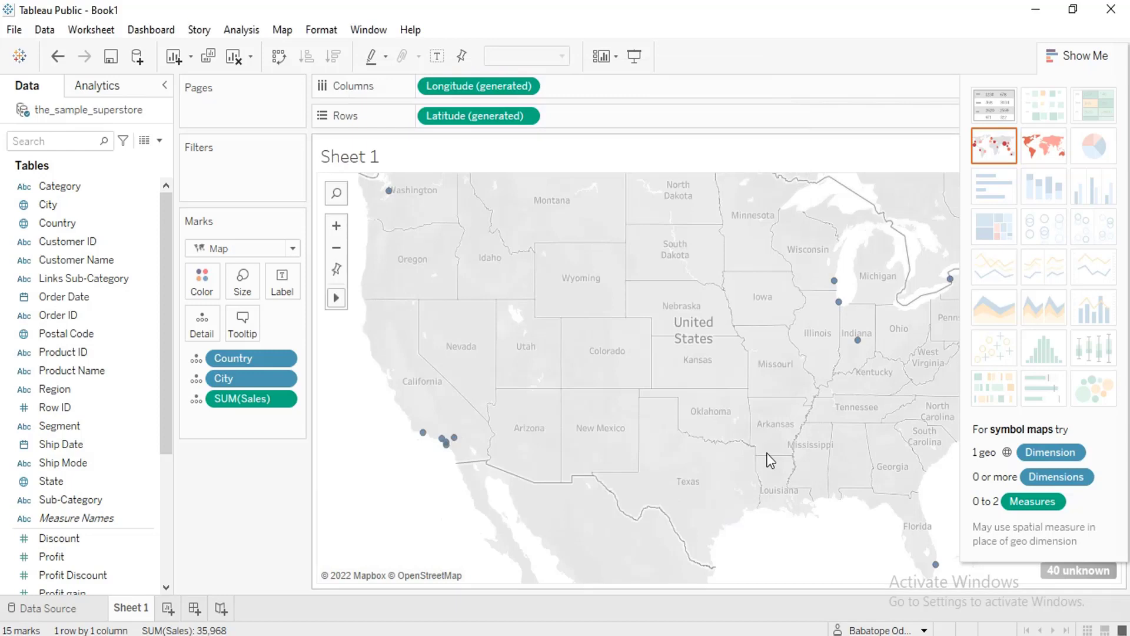
left_click(83, 286)
left_click_drag(86, 290, 204, 331)
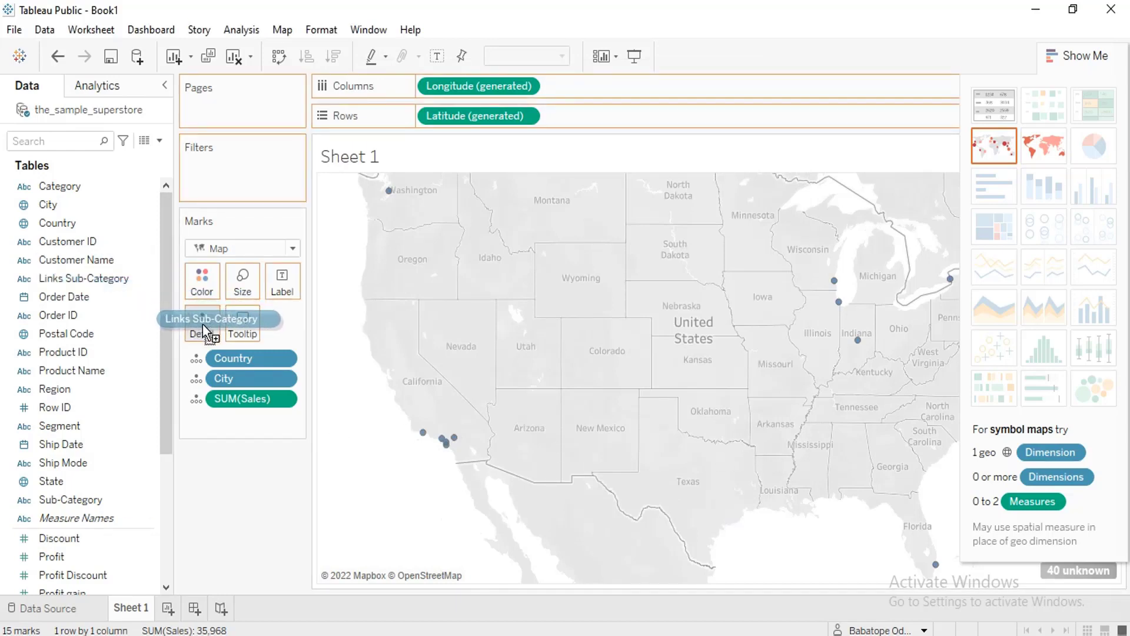
left_click(443, 439)
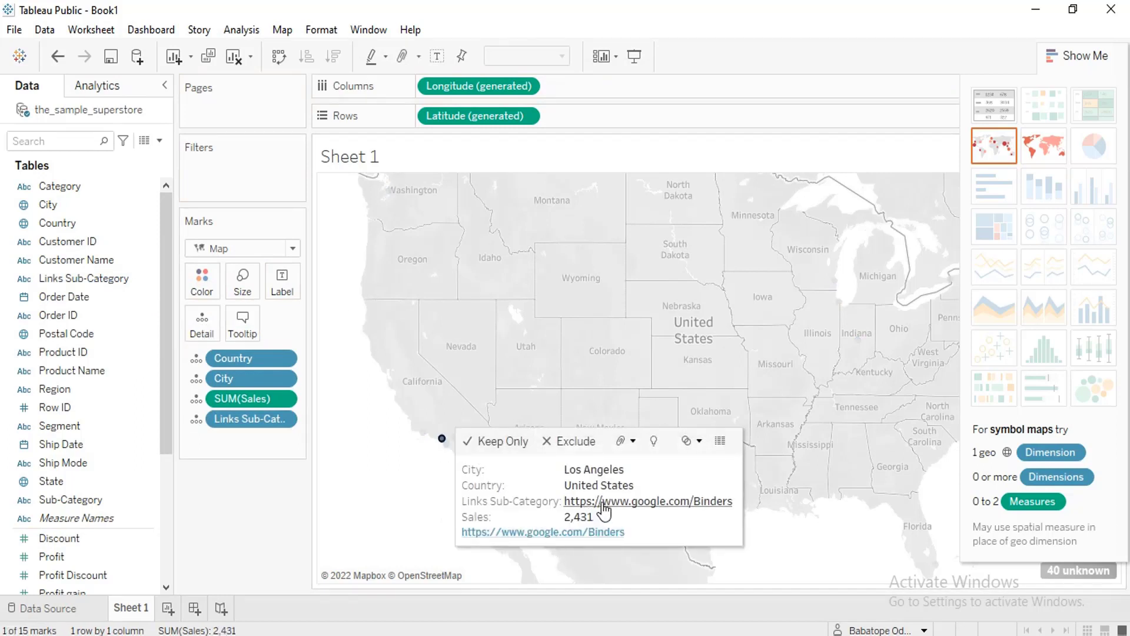
left_click(557, 532)
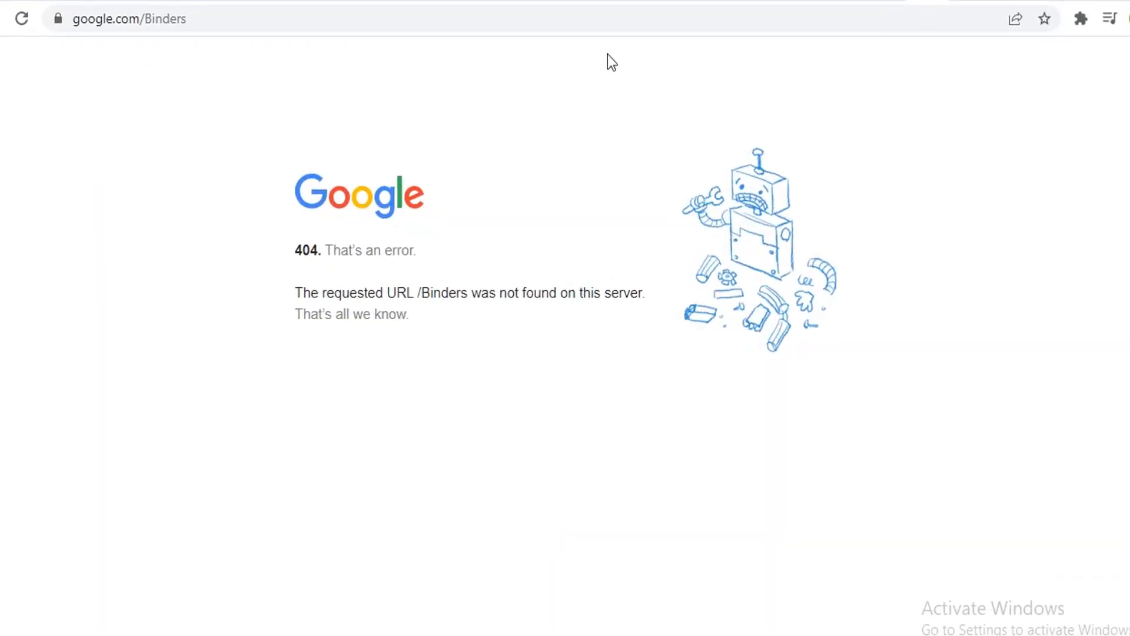
left_click(314, 27)
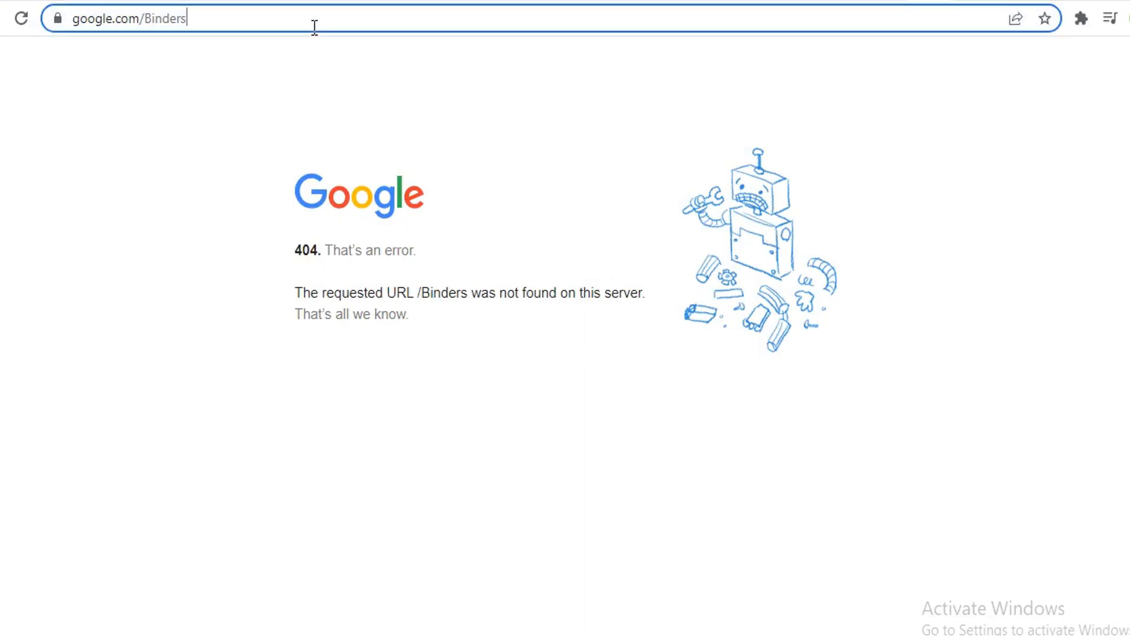
left_click(314, 27)
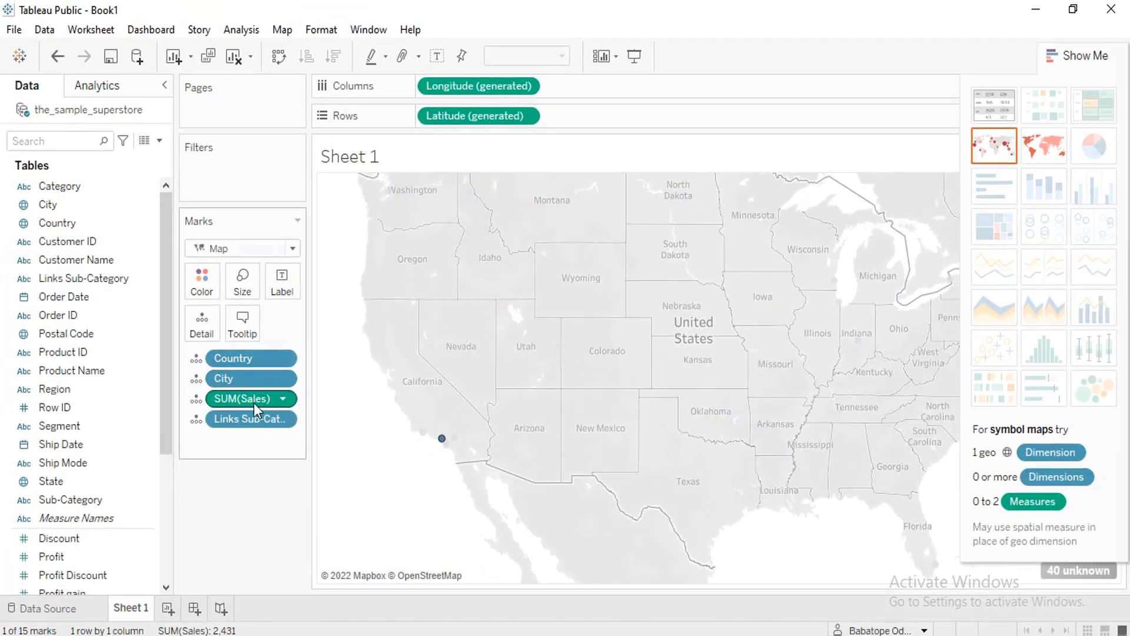
Step: Deselect the Los Angeles mark so all 15 city points show again
left_click(439, 439)
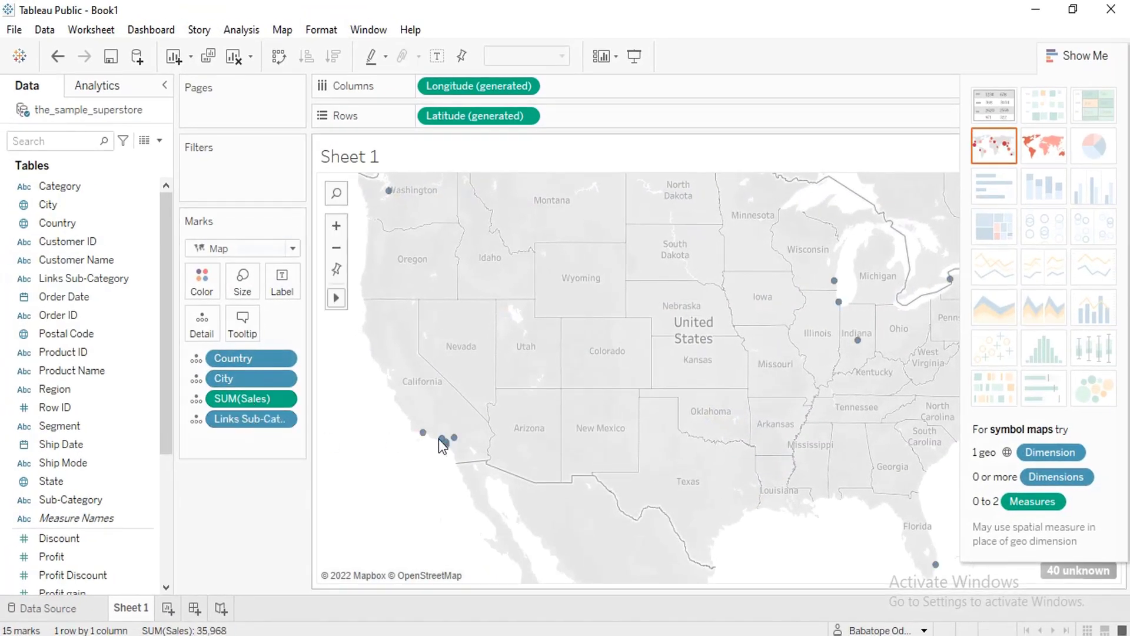